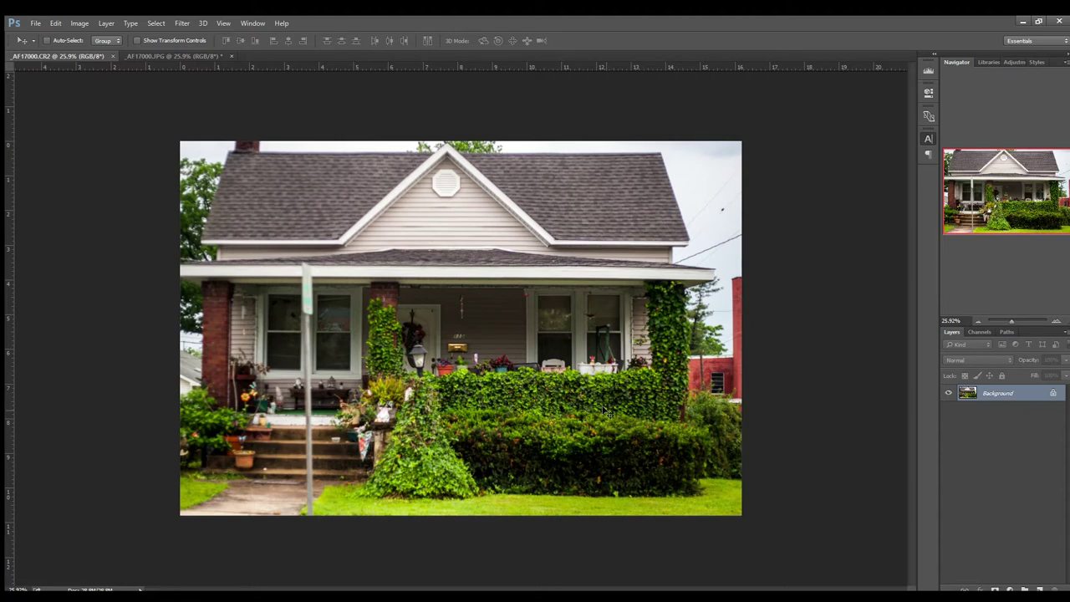
click(151, 50)
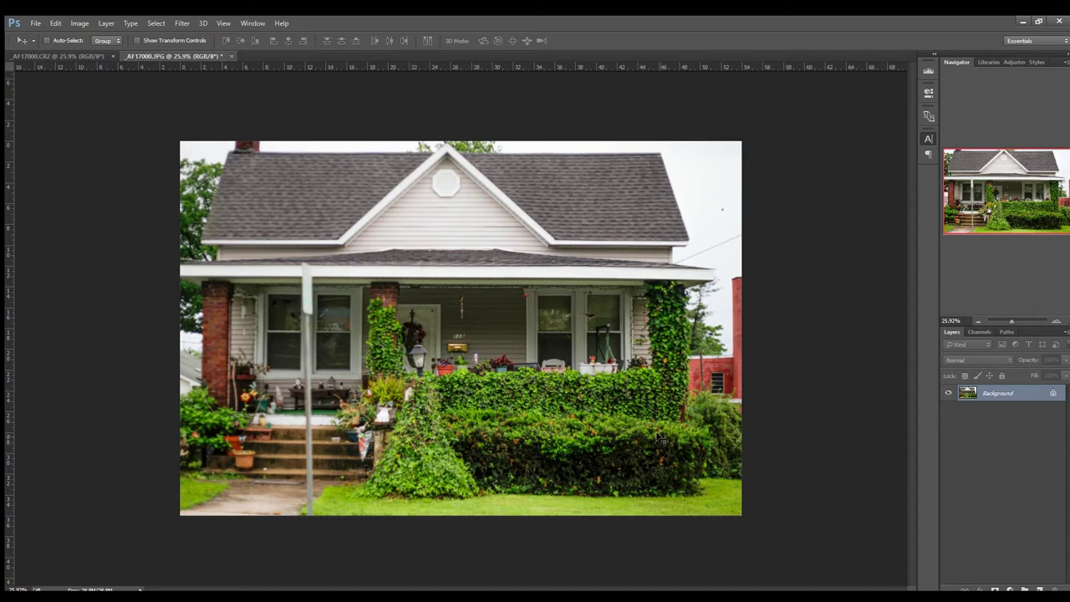
click(59, 56)
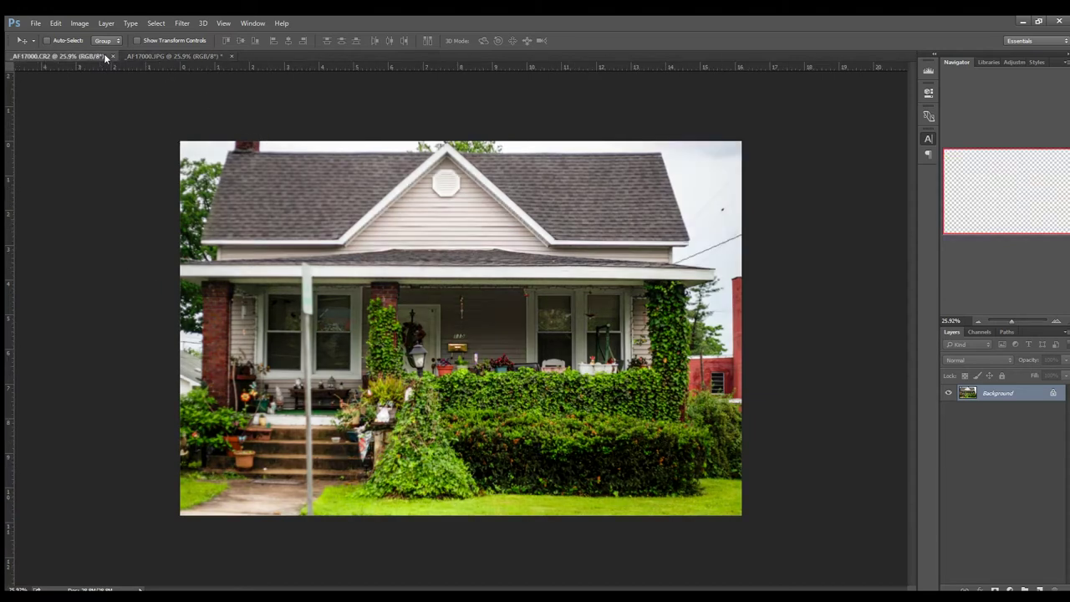
click(146, 54)
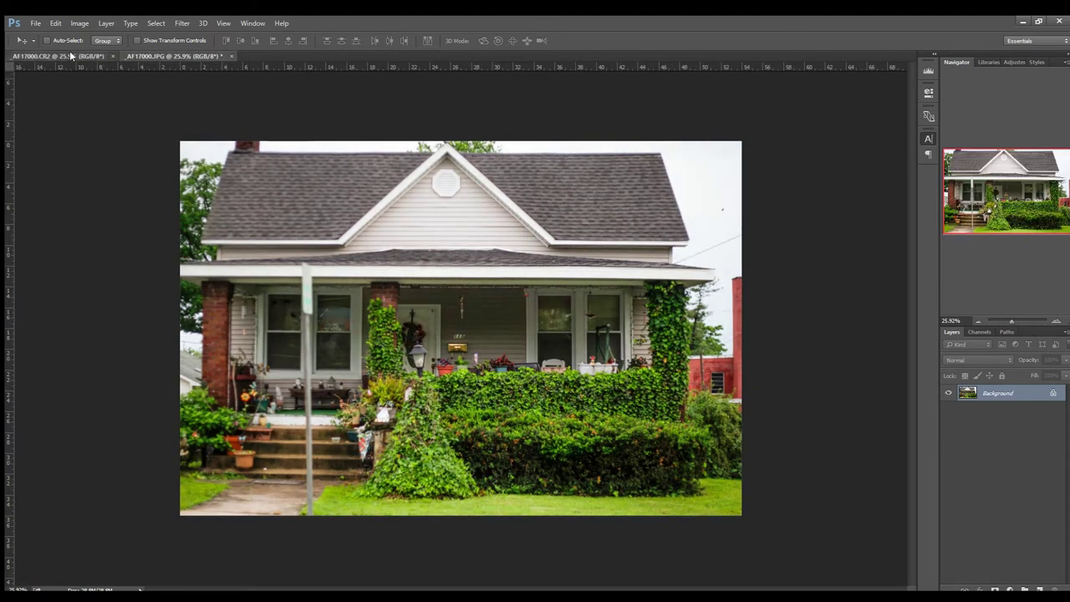
click(70, 53)
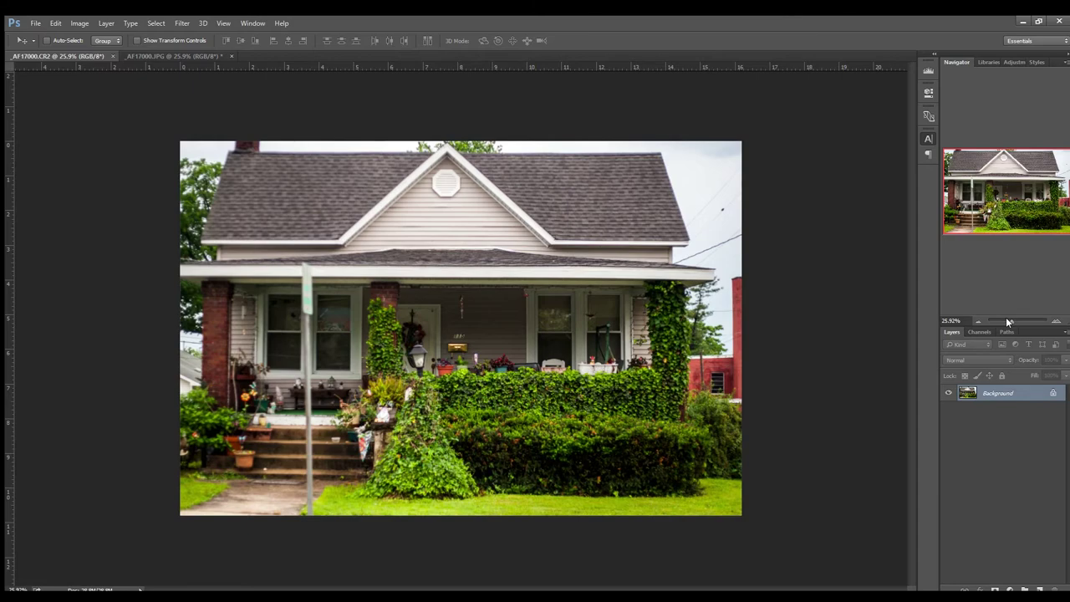
drag(1007, 322, 1021, 321)
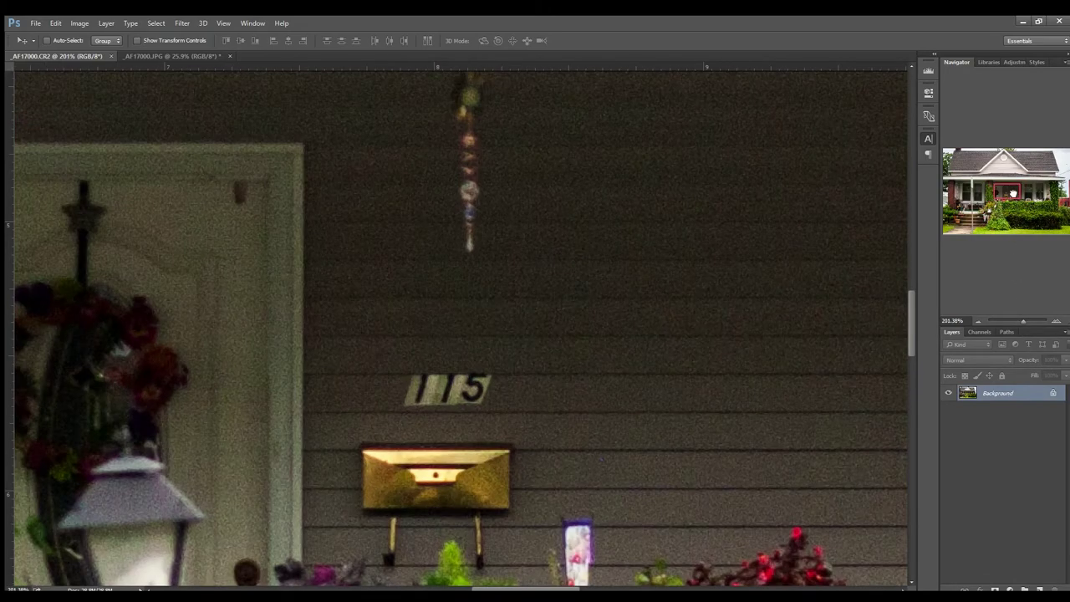
Pan the RAW close-up onto the porch wall, then magnify the JPEG onto the 115 number and mailbox.
mouse_move(1012, 193)
mouse_down()
mouse_move(1044, 197)
mouse_move(1045, 183)
mouse_move(1030, 184)
mouse_up()
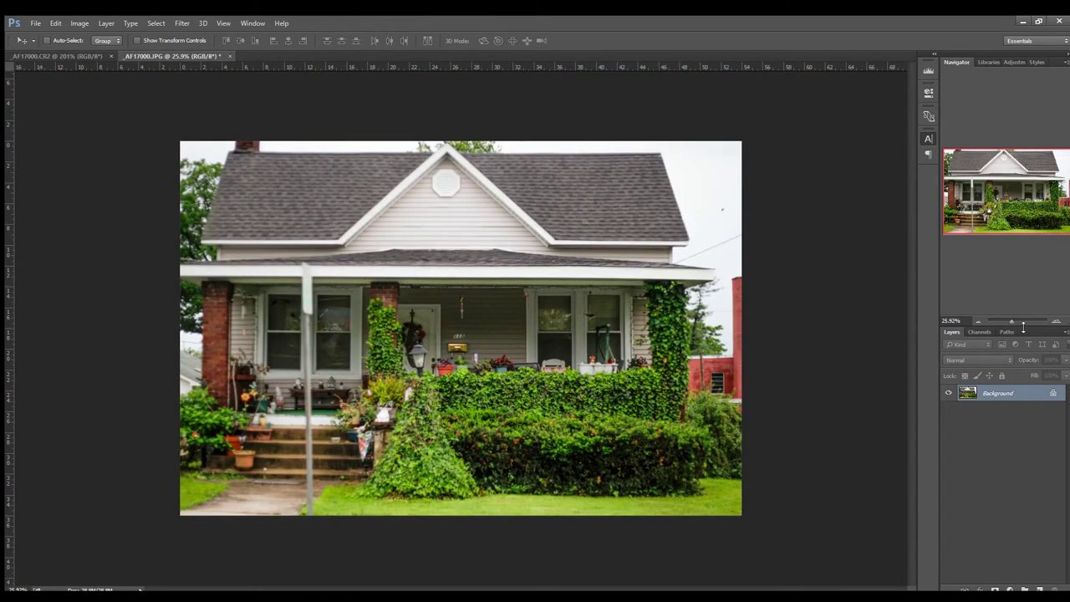
drag(1006, 322, 1026, 322)
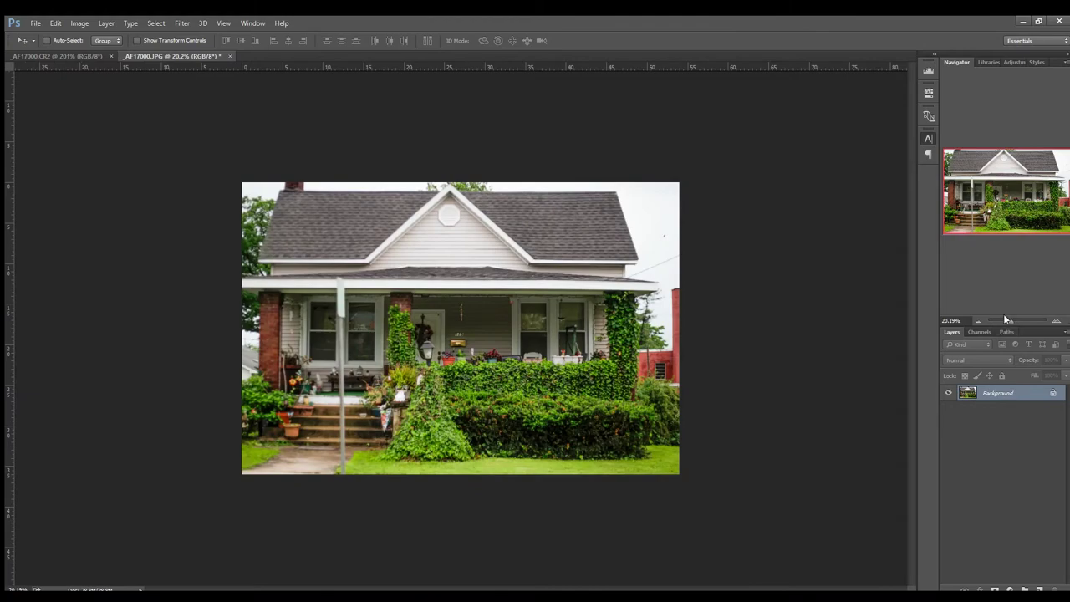
Zoom the JPEG in on the porch front, then zoom the RAW photo out to the whole house.
click(1003, 321)
mouse_move(1002, 316)
mouse_down()
mouse_move(1024, 291)
mouse_move(1013, 312)
mouse_move(1002, 309)
mouse_move(1010, 319)
mouse_up()
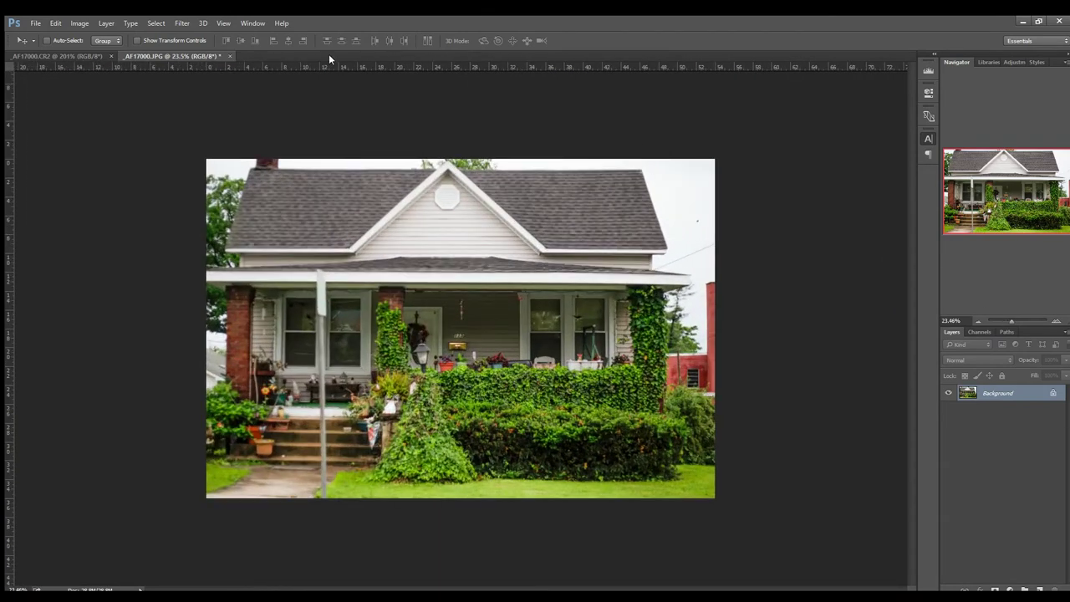
click(77, 56)
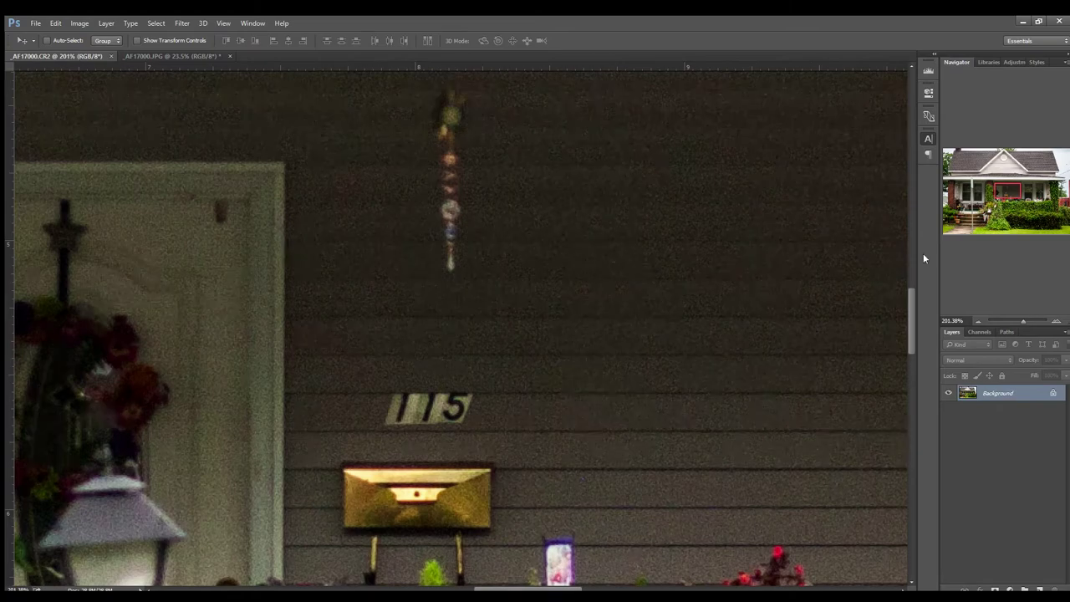
drag(1023, 321, 1008, 315)
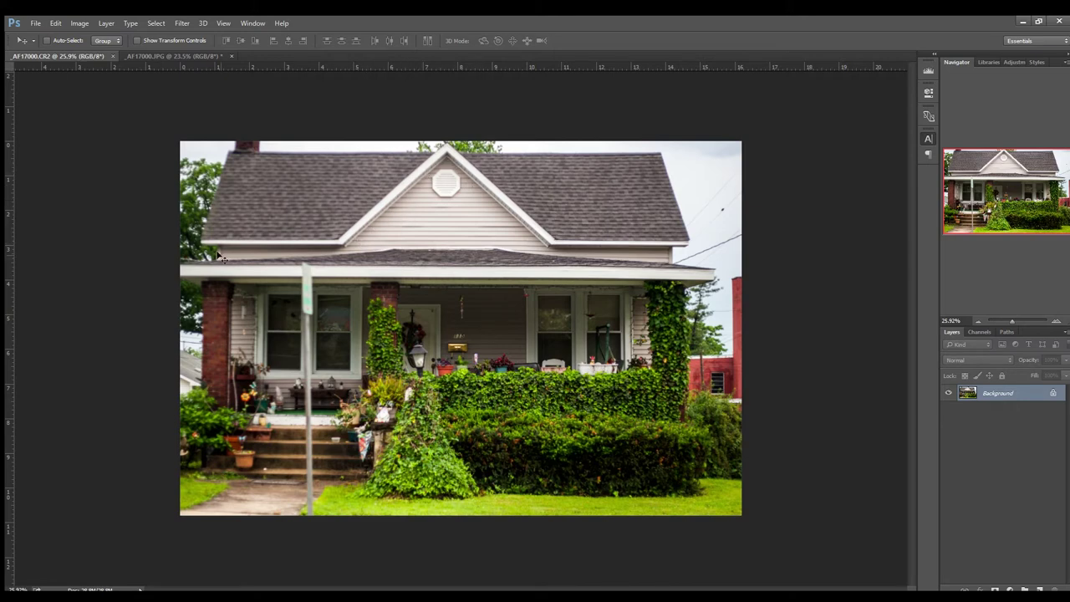
click(151, 55)
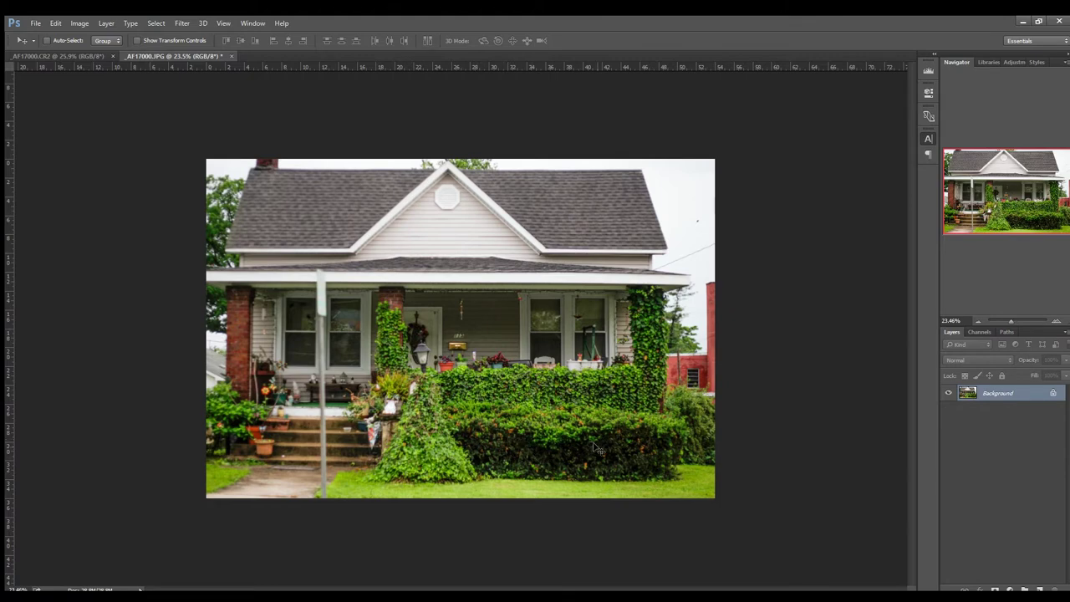
Zoom the RAW photo to about 173% and centre the view on the front hedge.
click(81, 57)
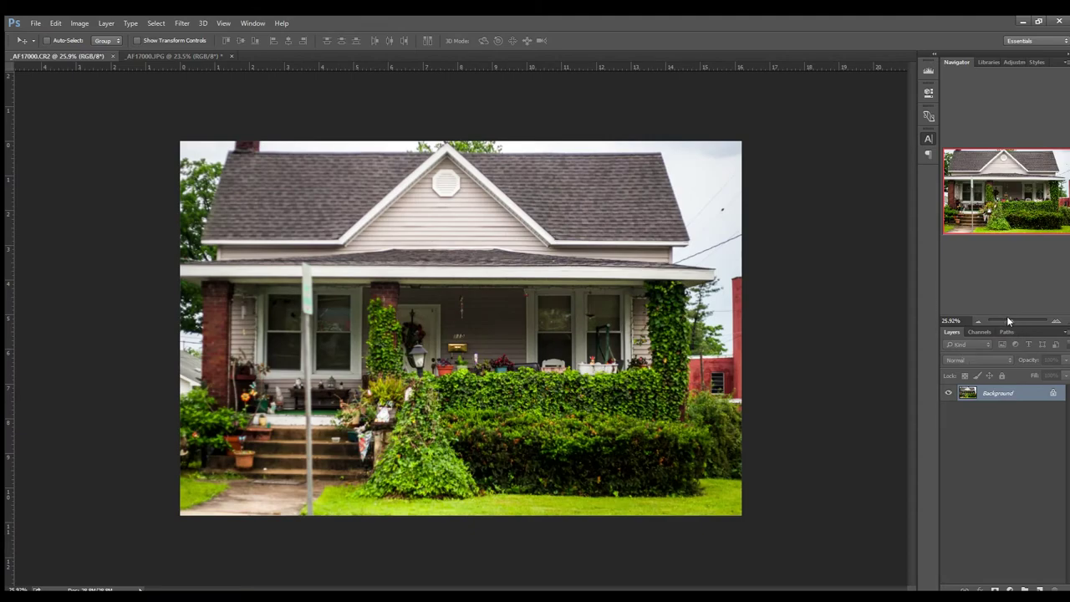
drag(1008, 320, 1017, 322)
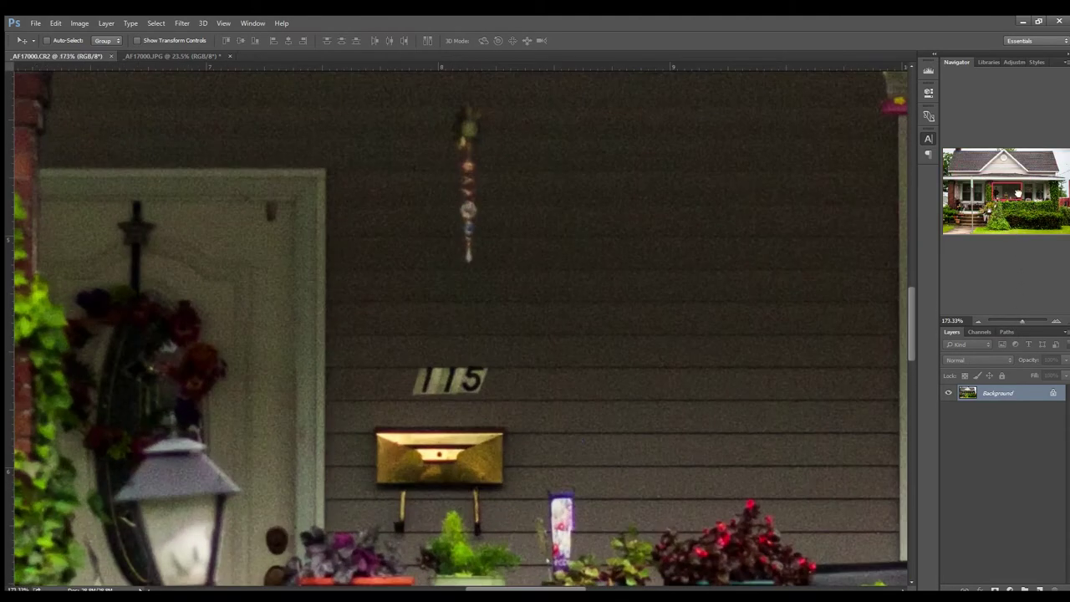
drag(1017, 194, 1040, 221)
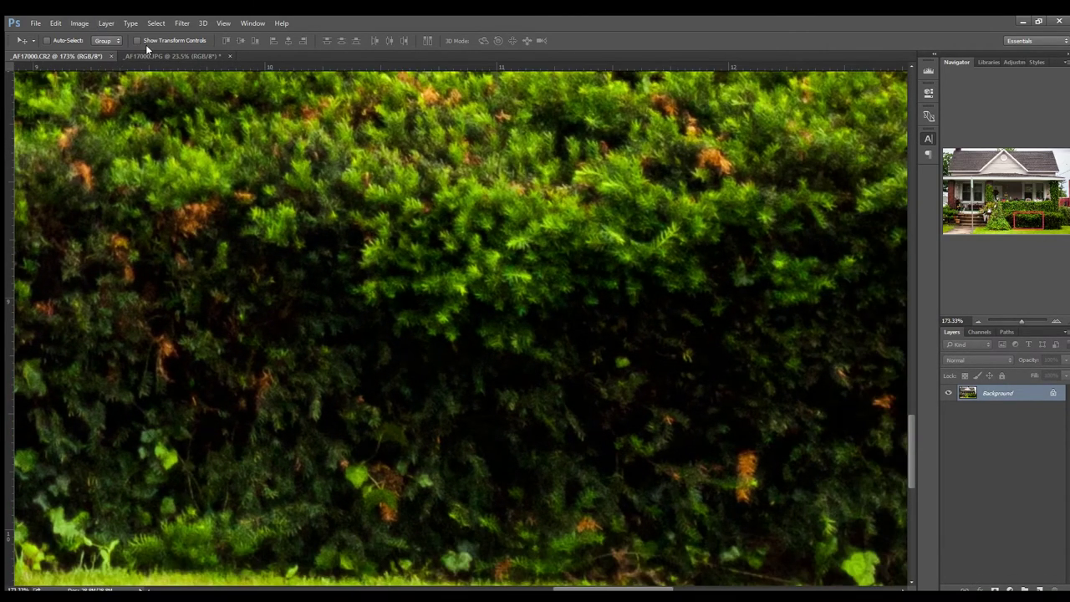
Zoom the JPEG to about 135% on the hedge and compare it against the RAW version.
click(175, 55)
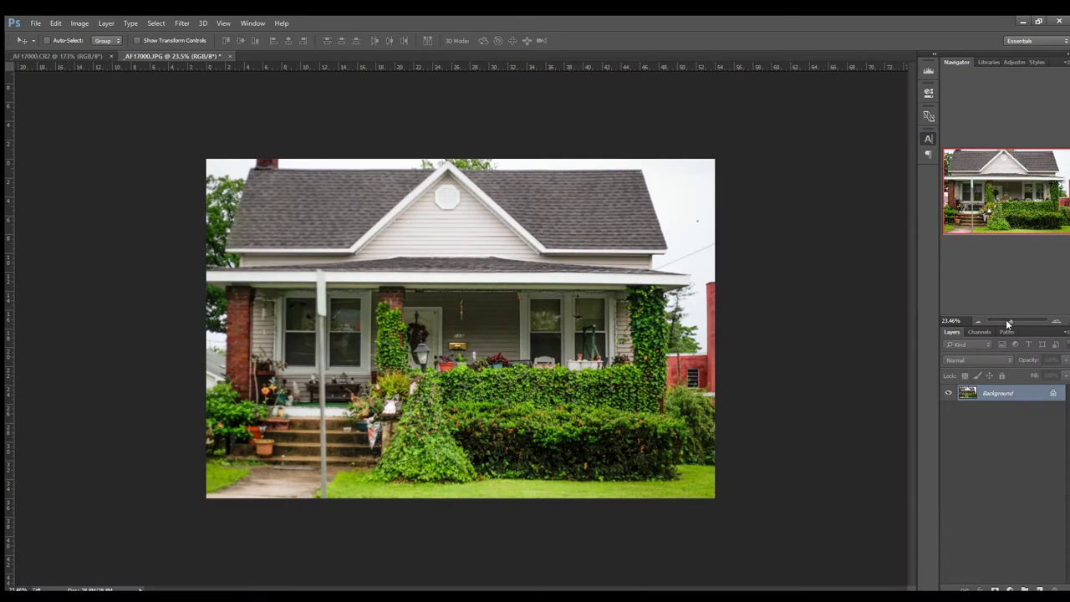
drag(1011, 320, 1019, 320)
drag(1024, 224, 1022, 221)
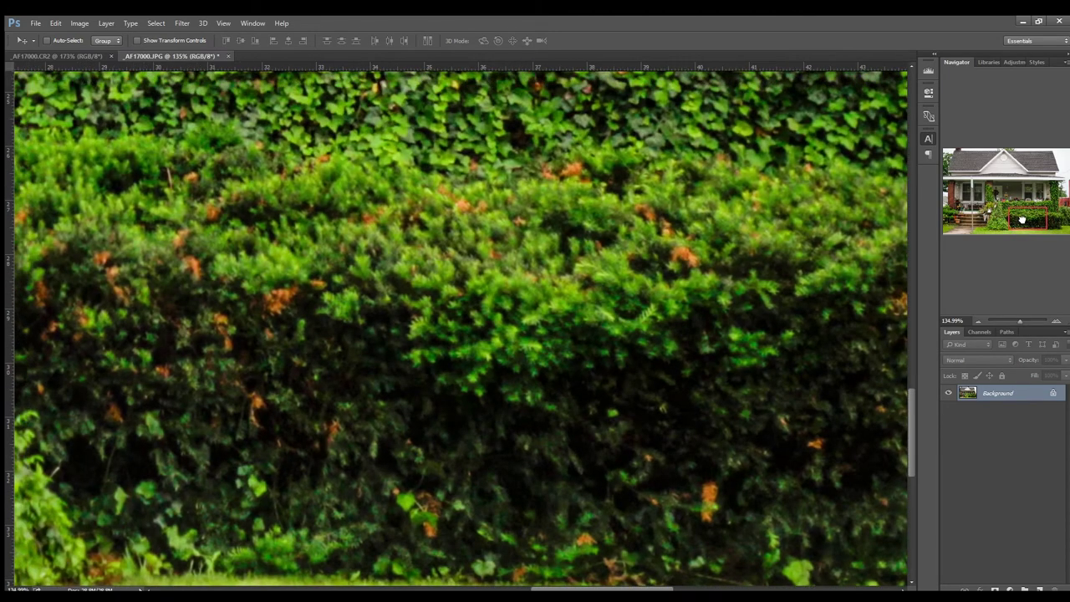
click(74, 55)
click(144, 53)
Zoom the JPEG in slightly more, then show the RAW version at 100% actual size.
drag(1017, 320, 1009, 314)
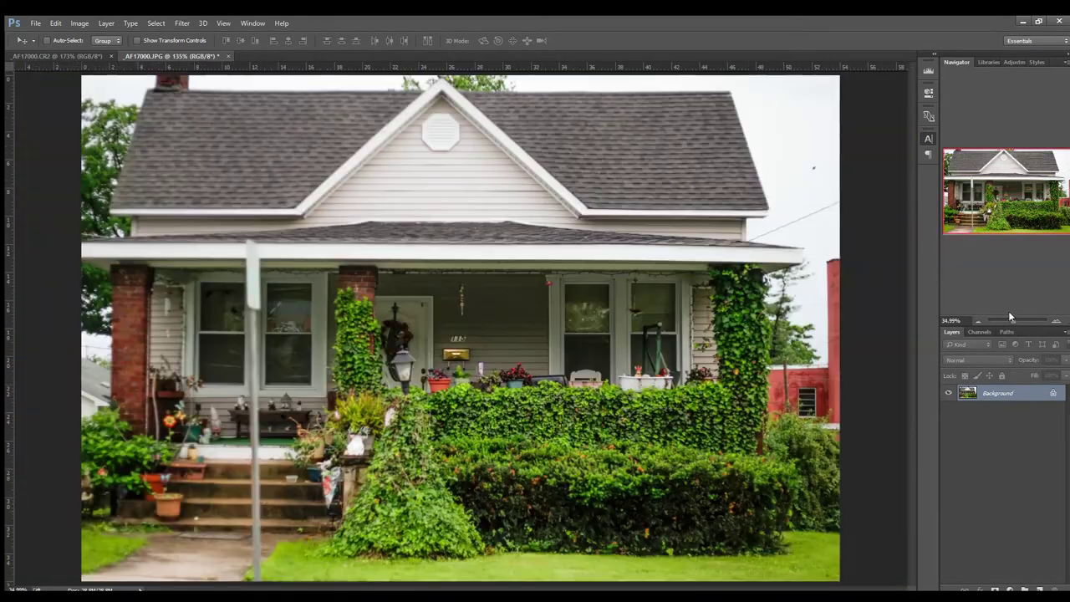
key(ctrl+Tab)
key(ctrl+1)
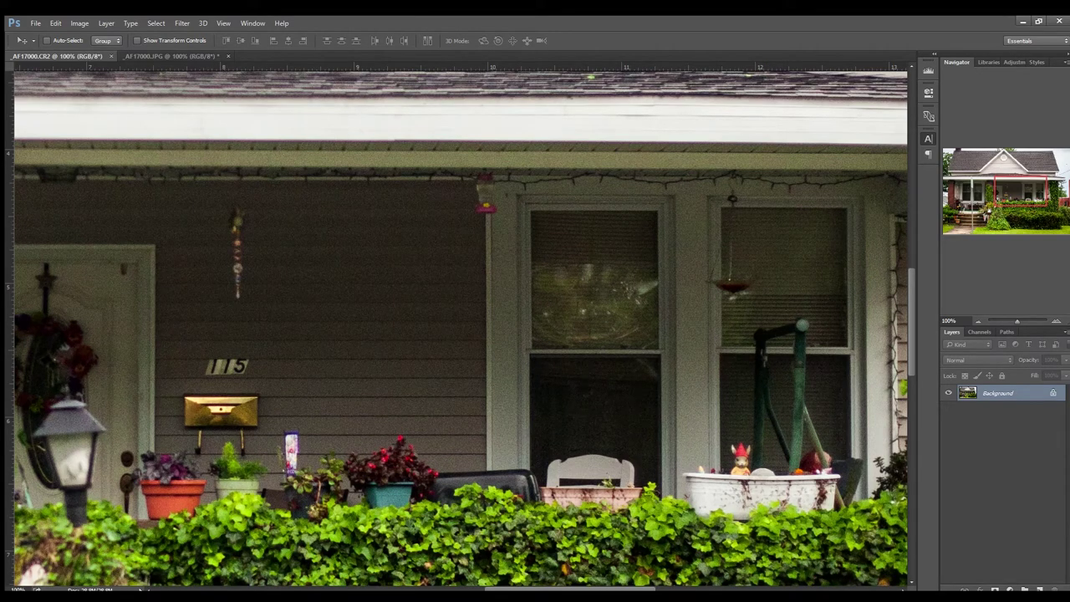
Switch back and forth between the JPEG and RAW porch views at 100% to compare colours.
click(168, 51)
click(77, 58)
click(149, 54)
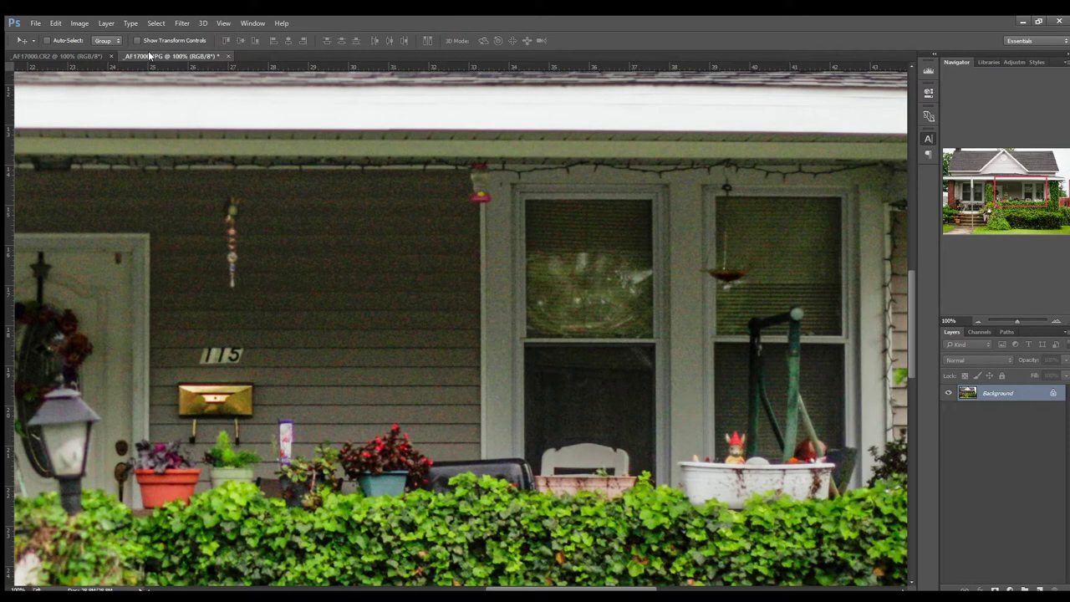
click(54, 56)
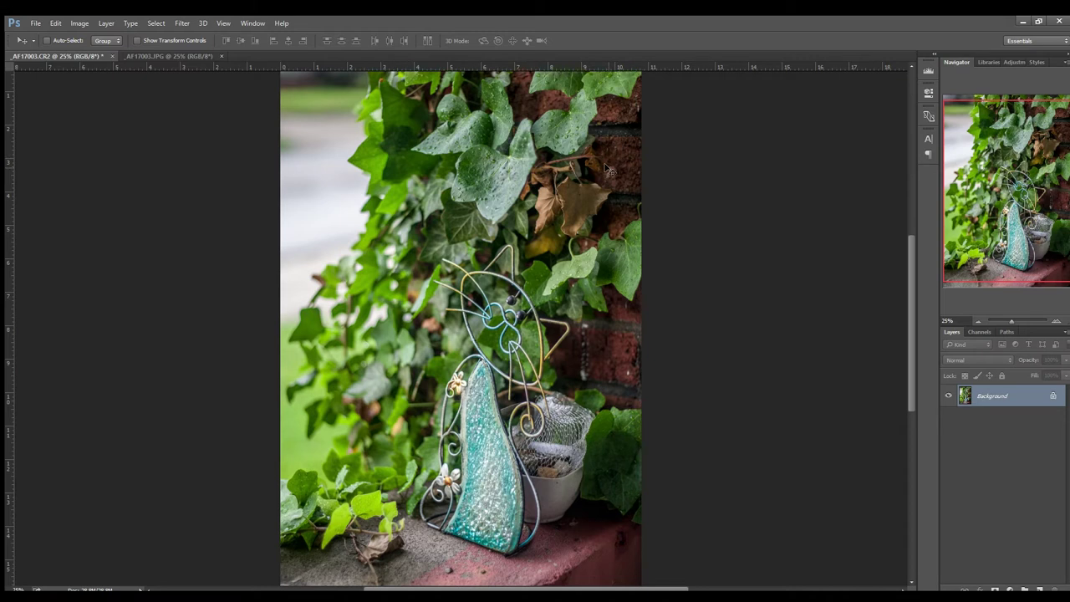
Check the AF17003 JPEG, then bring AF17003.CR2 forward and zoom it to 50%.
click(188, 57)
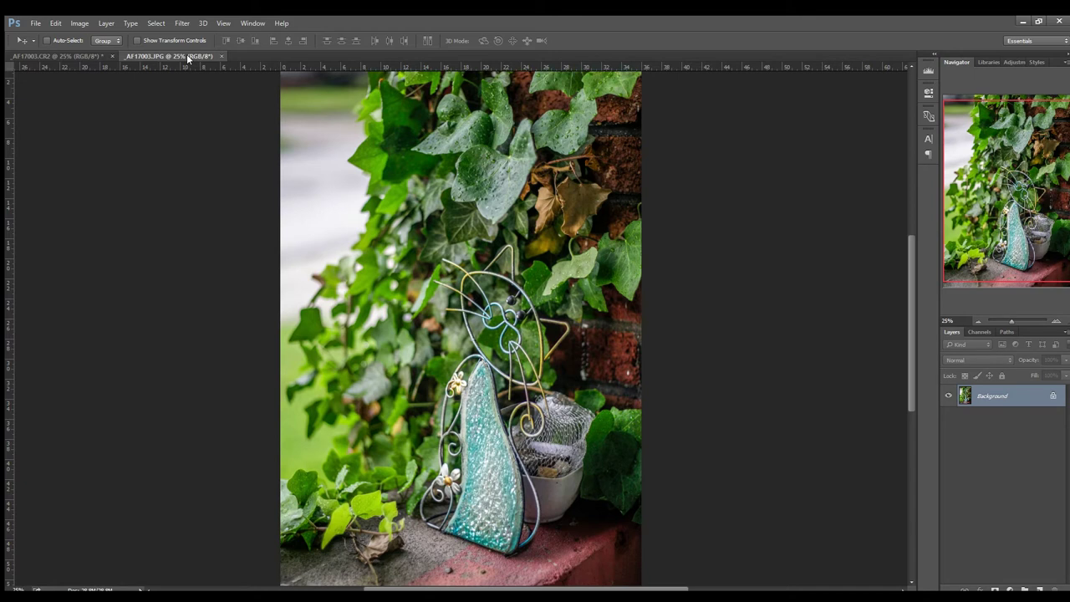
click(88, 55)
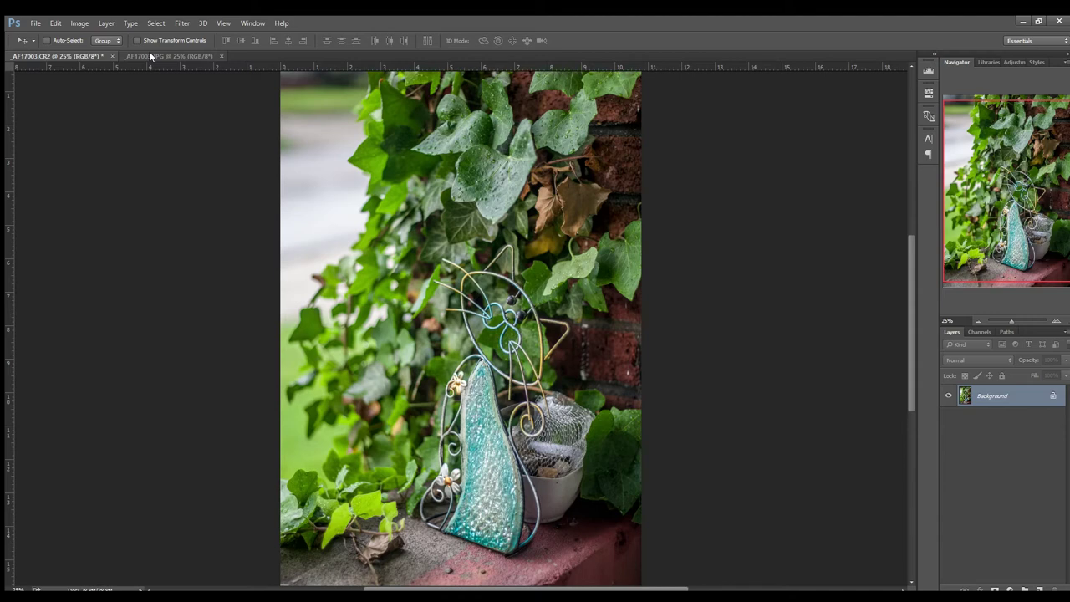
click(1057, 320)
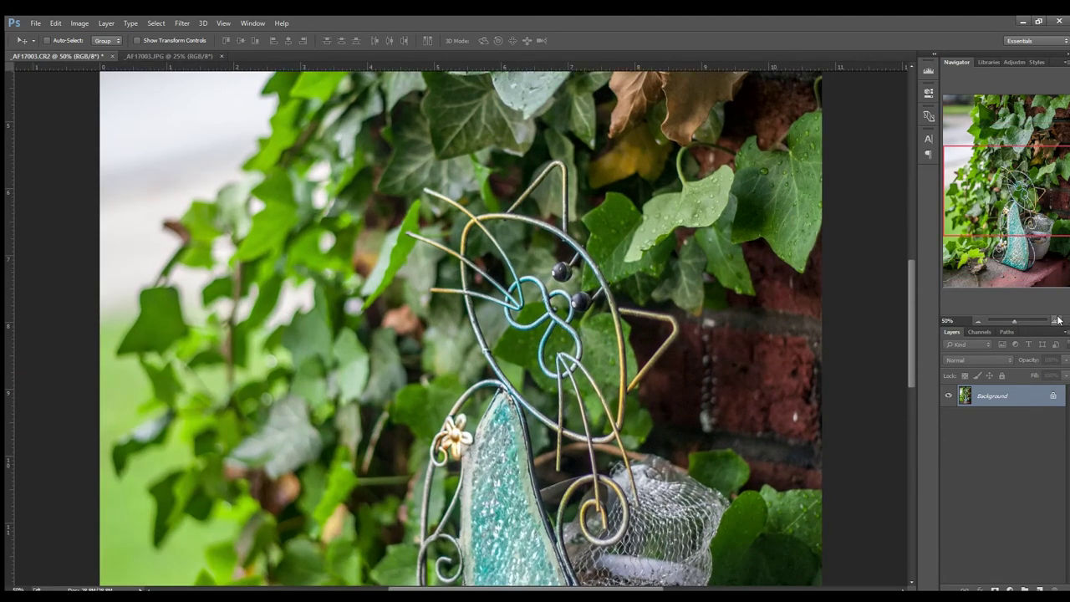
Zoom the CR2 image to 100% and pan right toward the brick wall.
click(1057, 320)
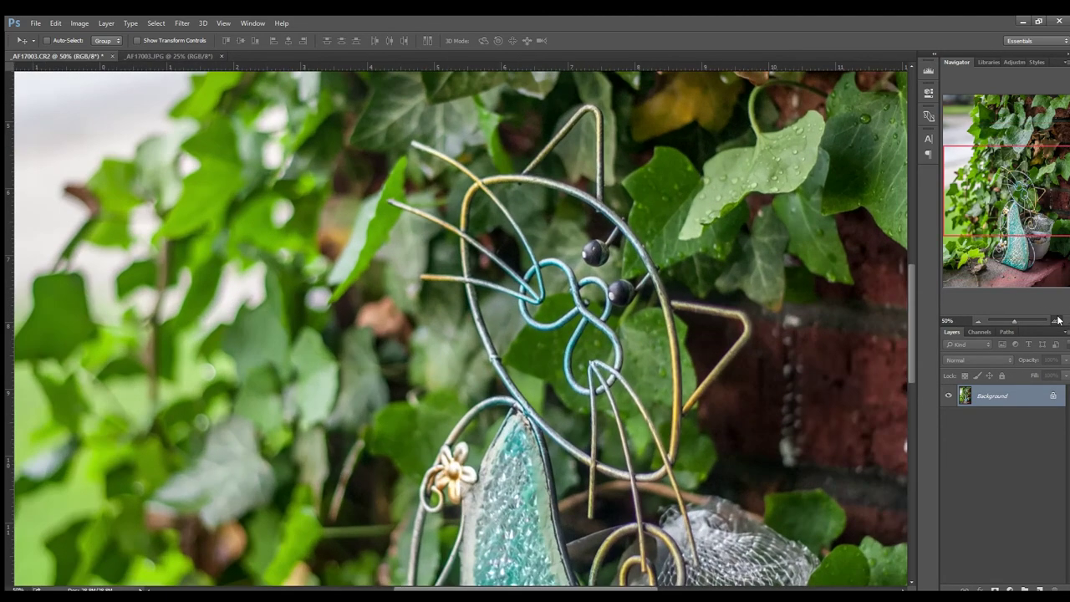
click(1057, 320)
drag(1028, 221, 1052, 222)
scroll(706, 164, up, 3)
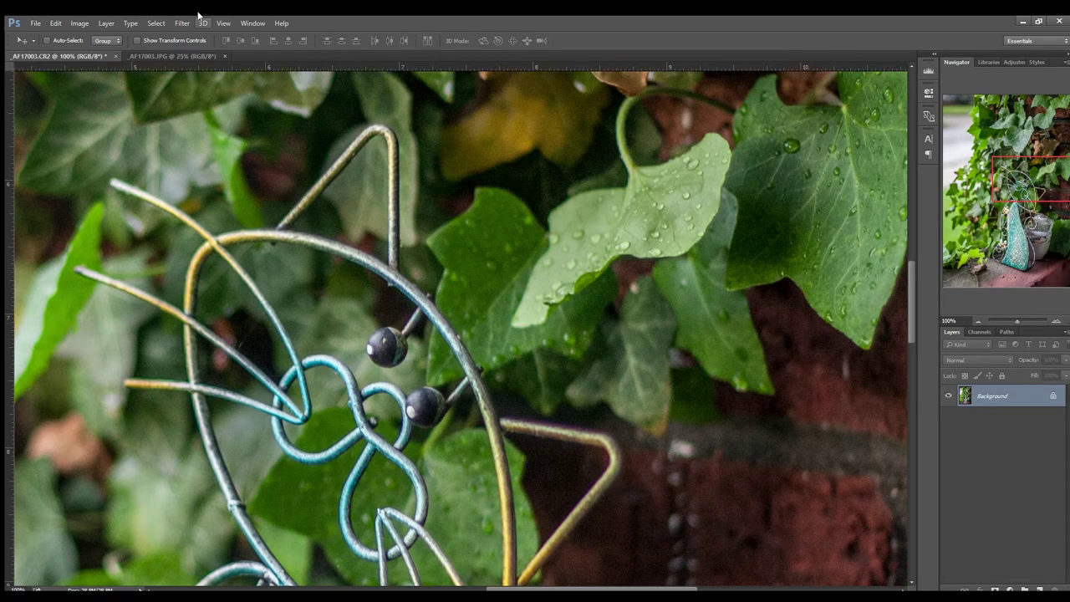
Zoom the JPG to 100% and pan it to the sculpture's head area.
click(179, 53)
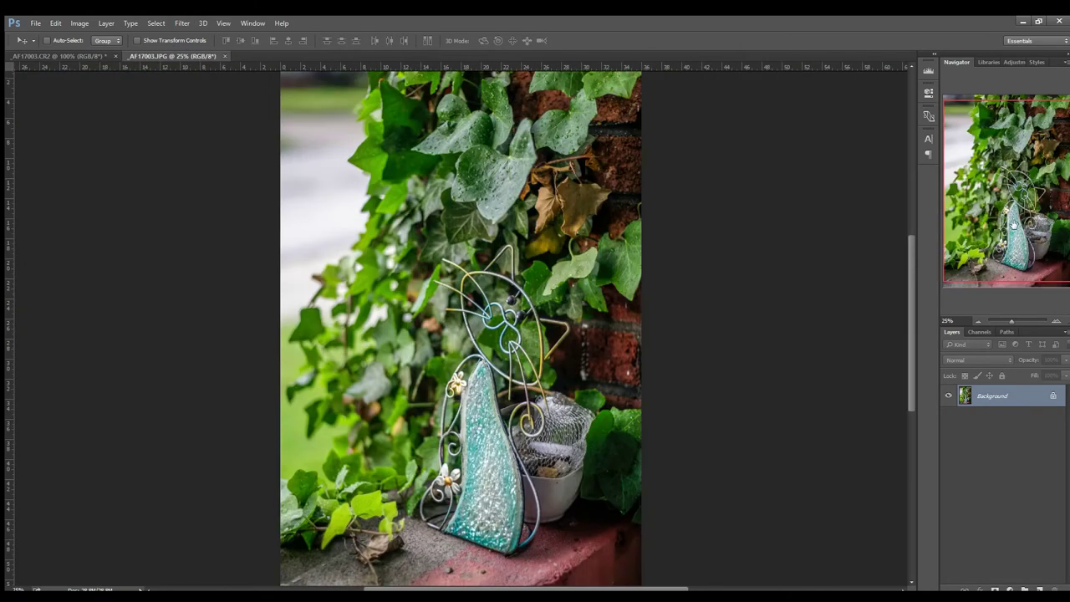
click(1053, 322)
click(1053, 322)
click(1053, 322)
click(1053, 322)
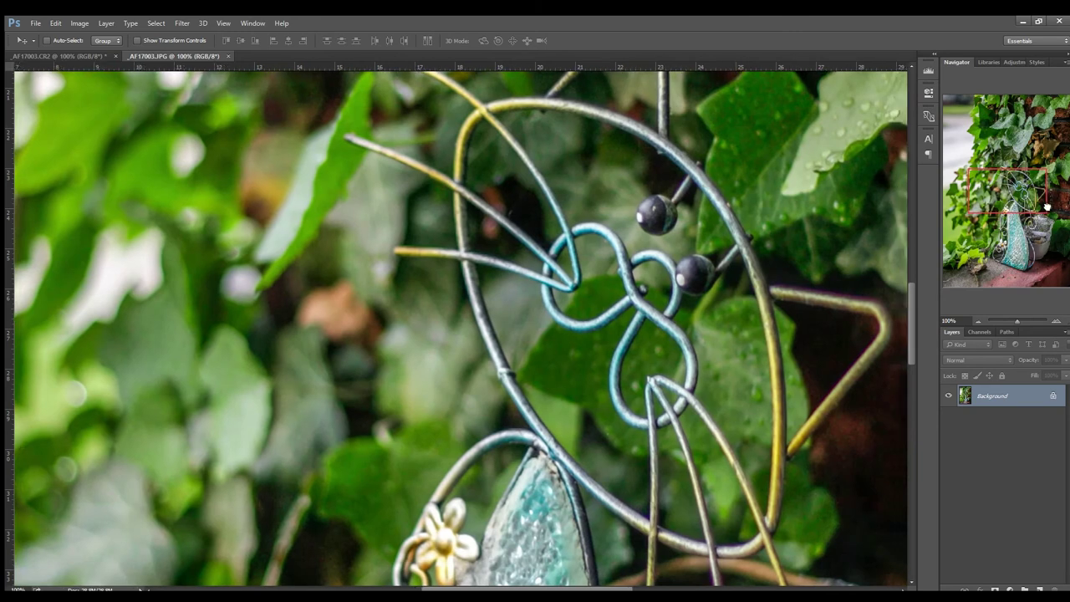
drag(1036, 219, 1060, 208)
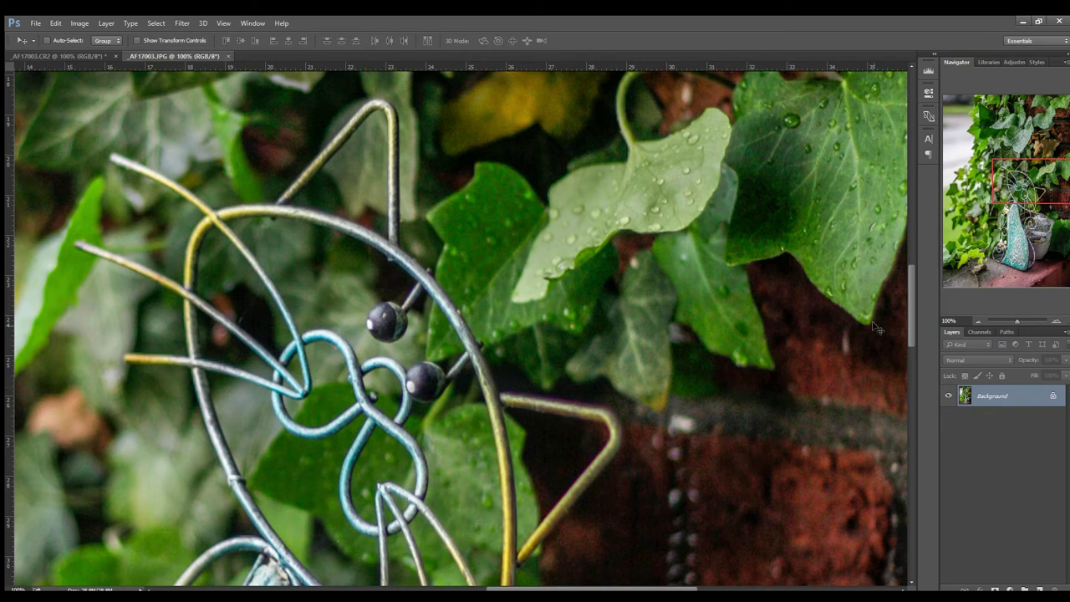
Compare CR2 and JPG at 100%, then pan the CR2 up to the dry brown leaves.
click(75, 56)
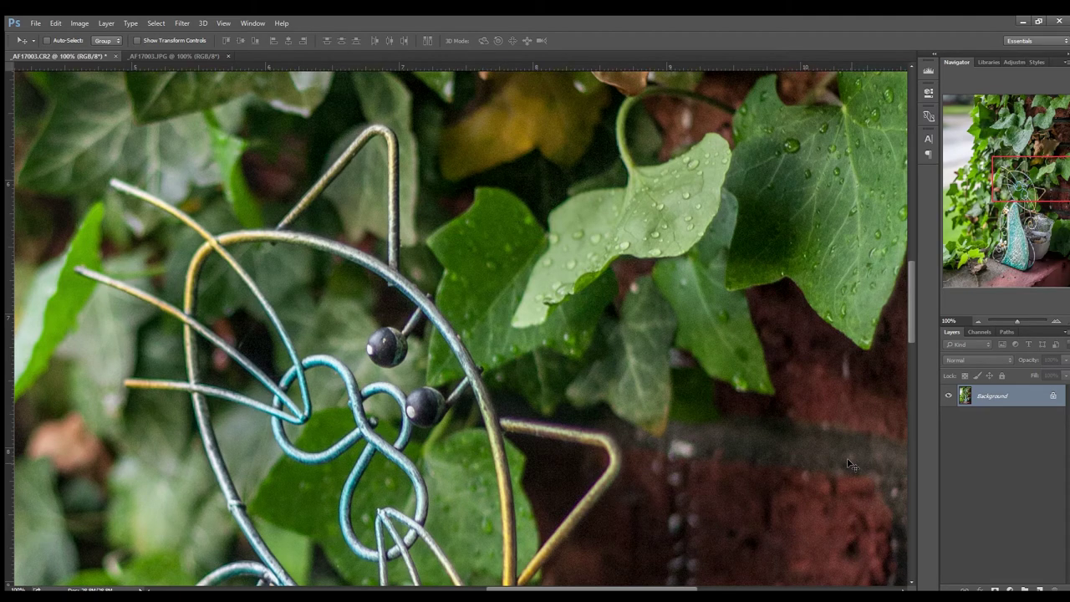
click(189, 53)
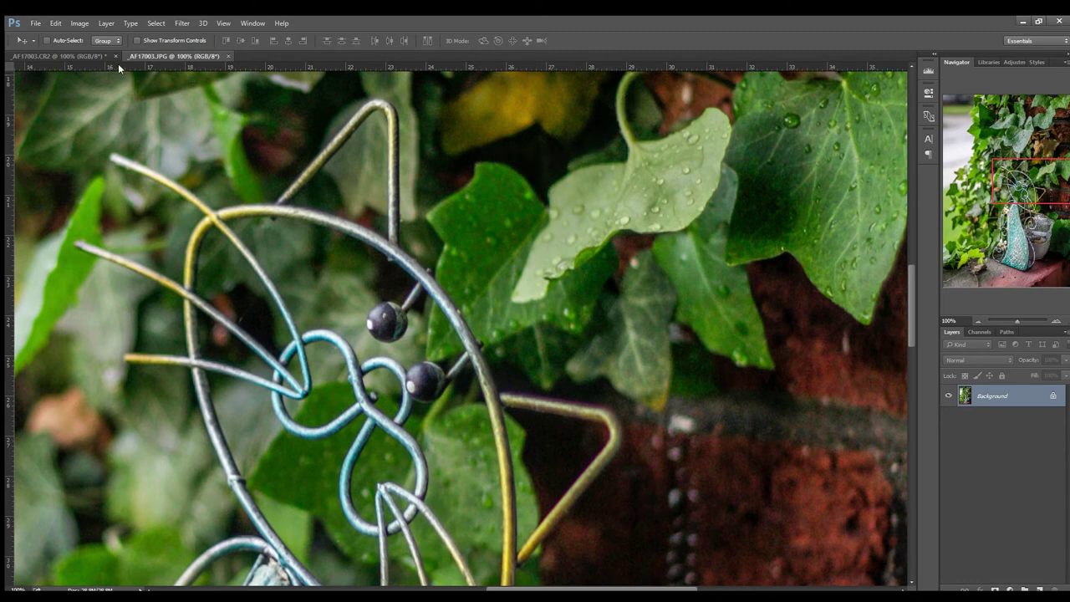
click(65, 56)
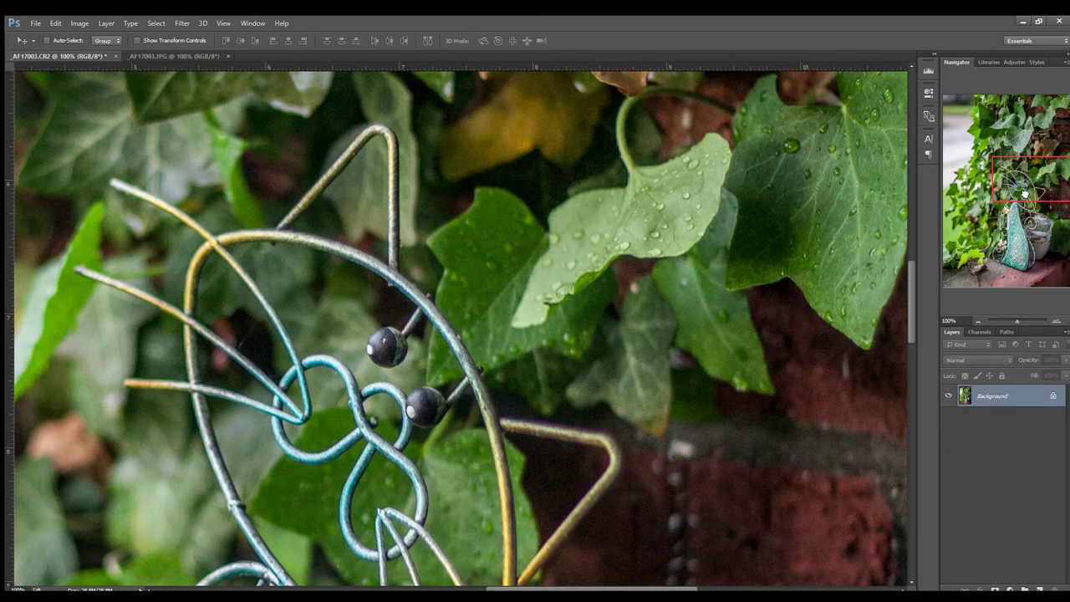
drag(1025, 194, 1028, 165)
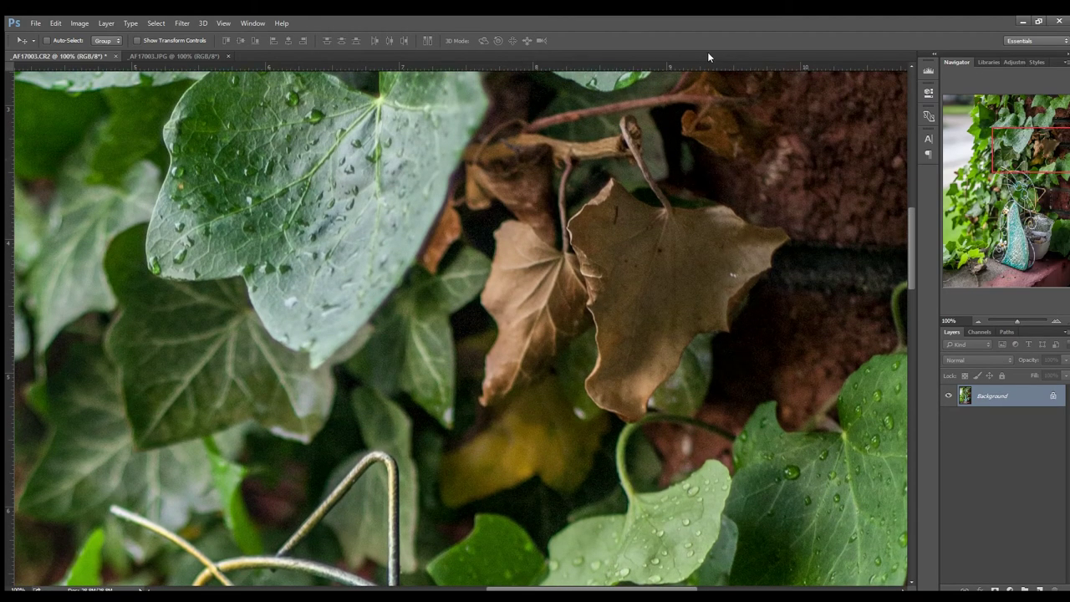
Pan the JPG view up to the dry brown leaves, then zoom it out to the whole photo.
click(159, 55)
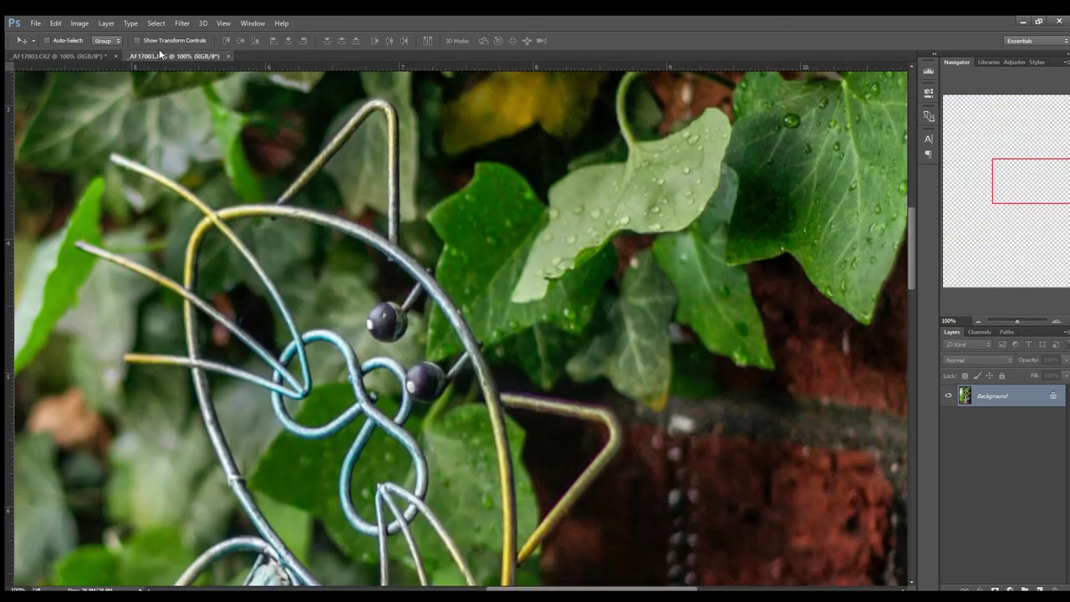
drag(1042, 176, 1043, 142)
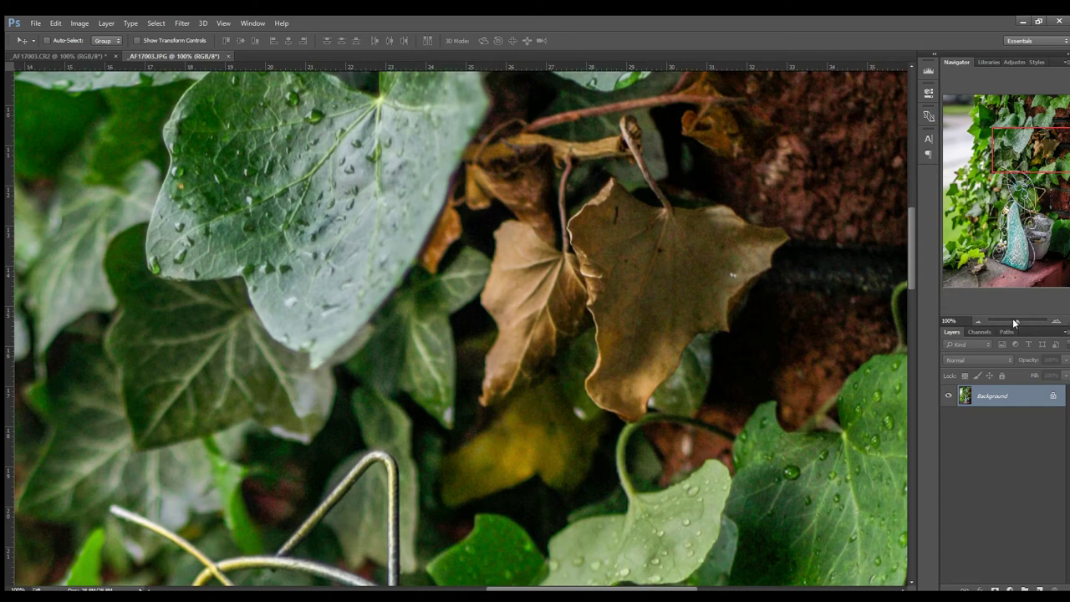
drag(1013, 318, 1006, 315)
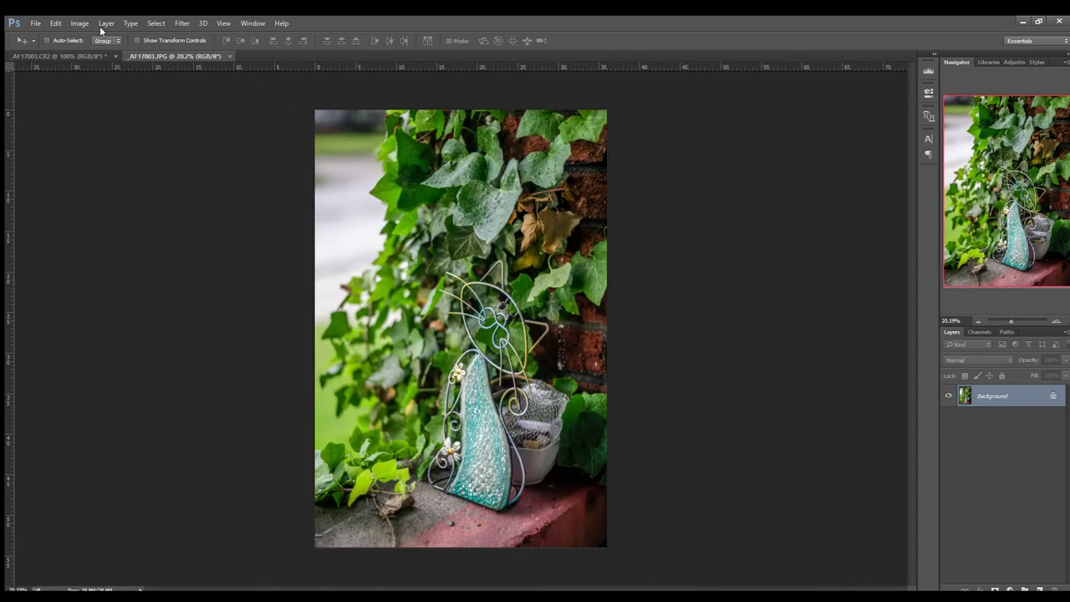
Zoom AF17003.CR2 out to about 23.5% for the whole photo and compare it with the JPG.
click(84, 58)
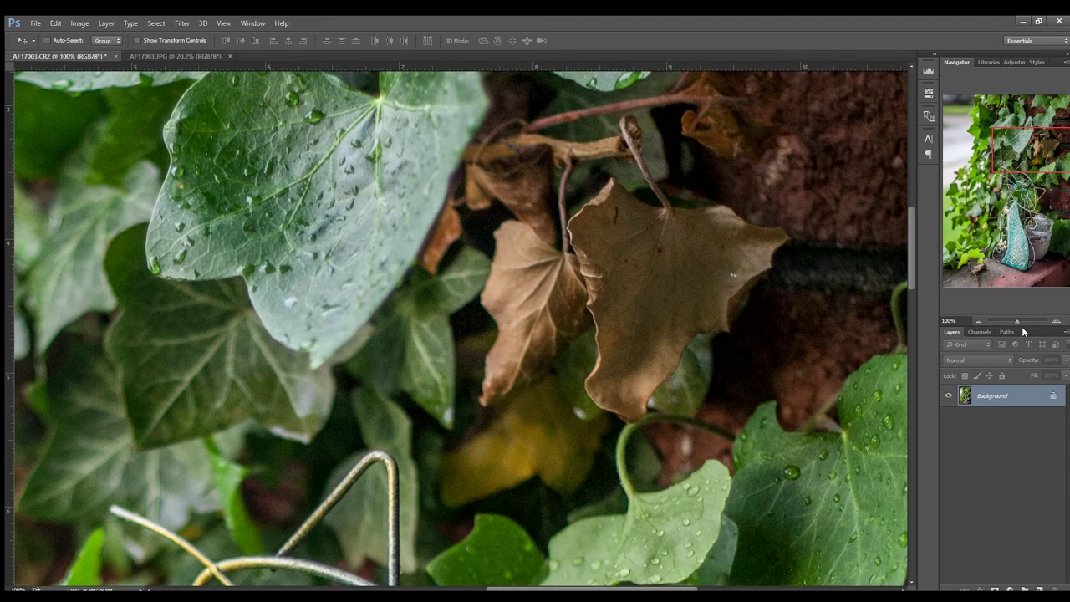
drag(1010, 316, 1006, 318)
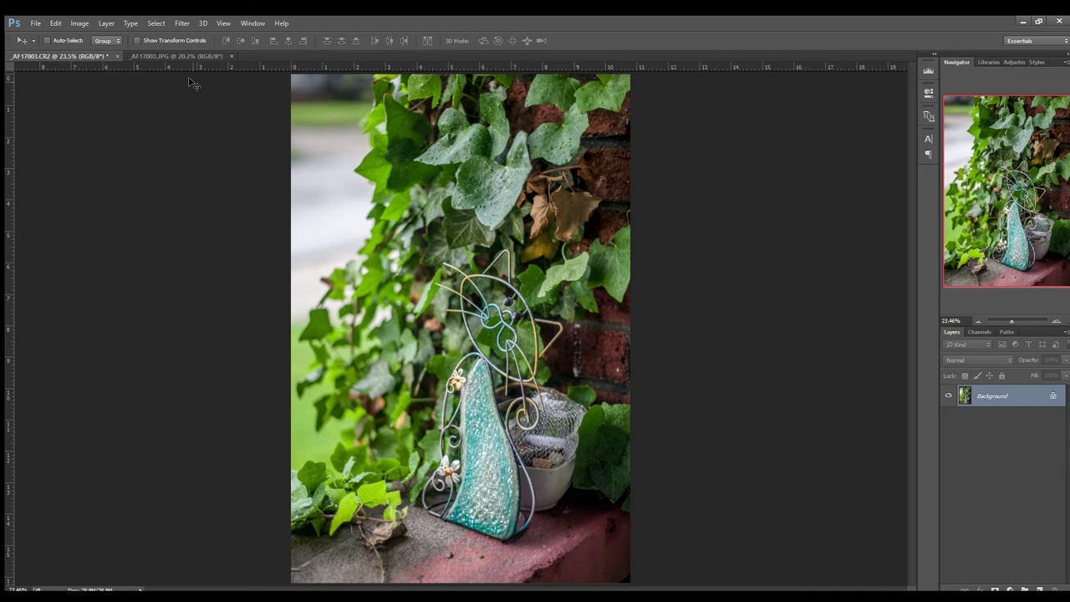
click(169, 56)
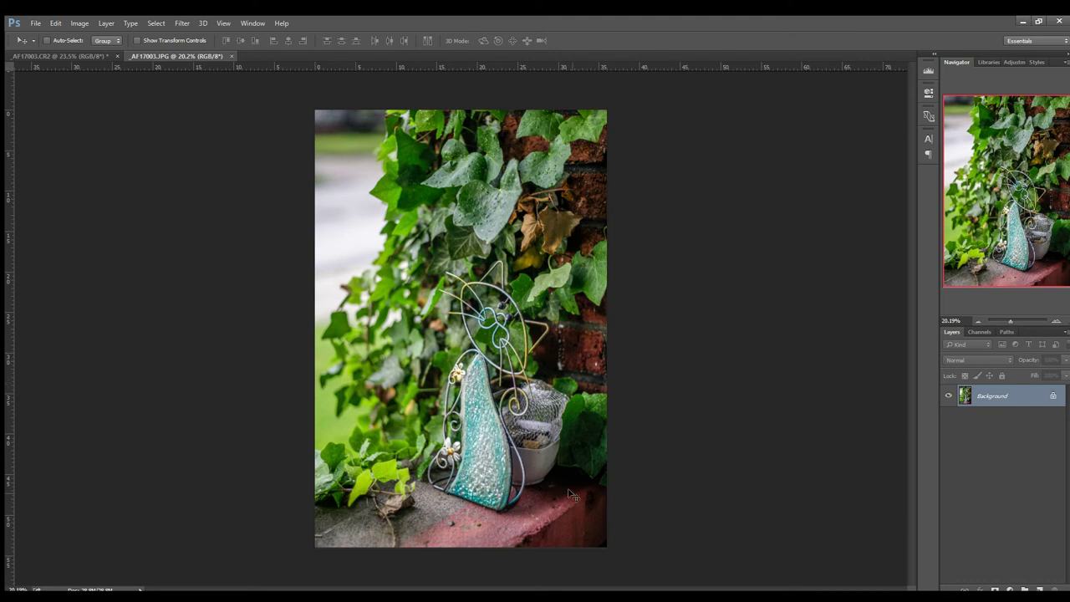
click(88, 58)
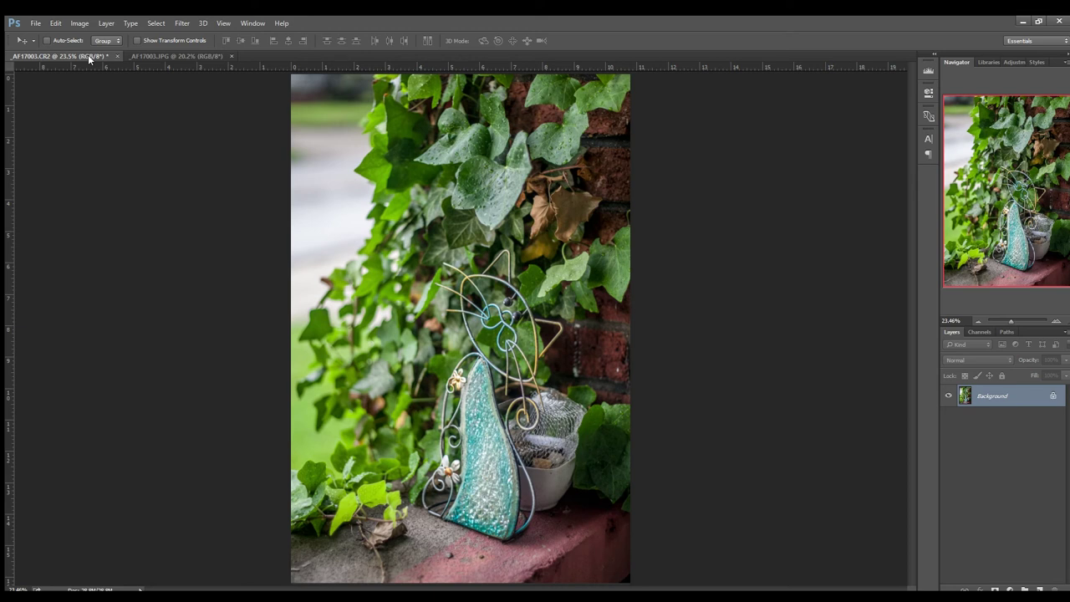
click(196, 56)
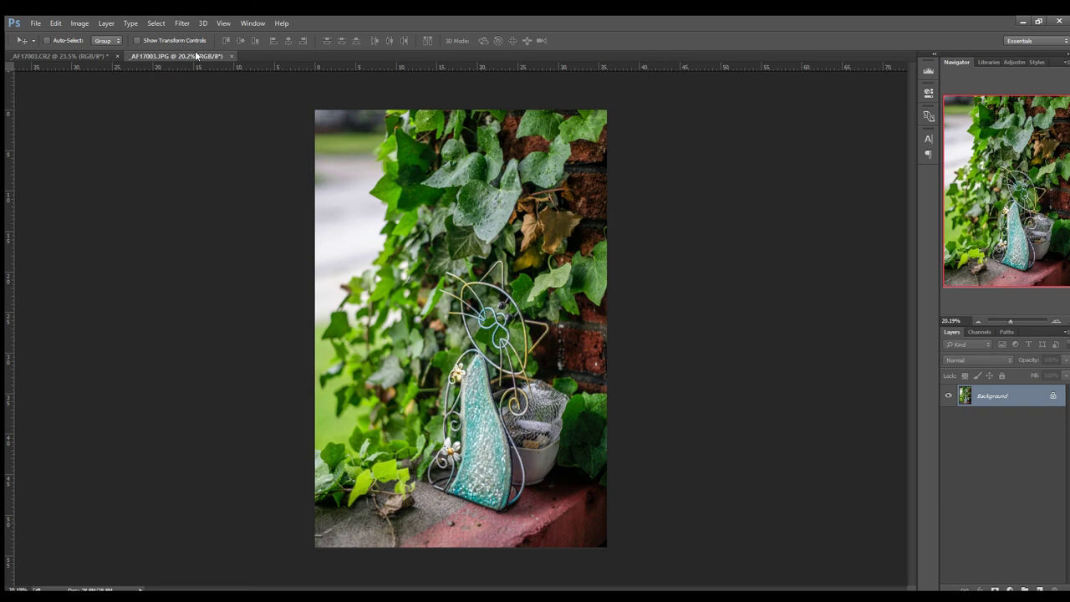
click(56, 53)
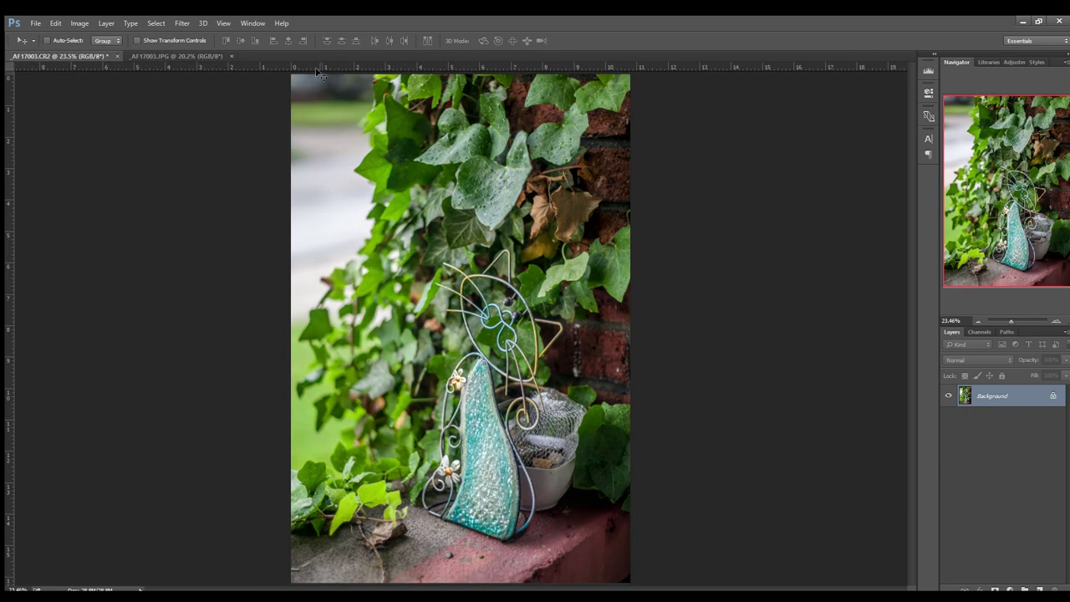